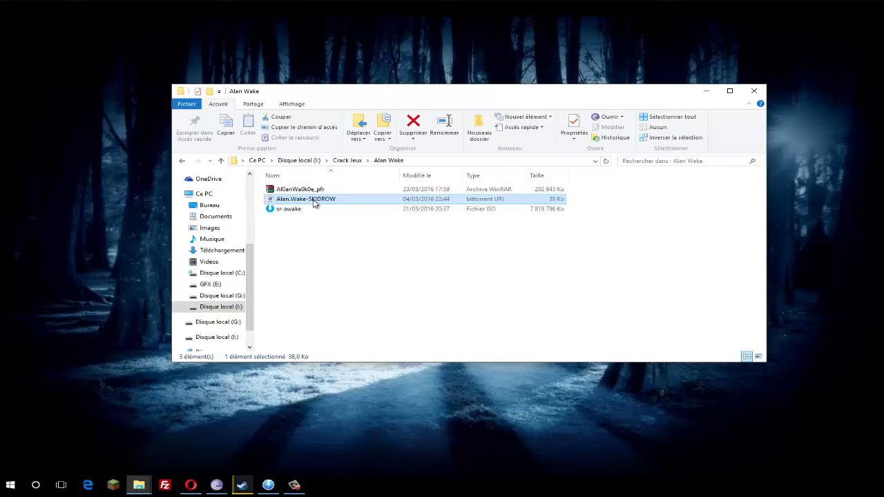
Open the Alan.Wake-SKIDROW torrent in BitTorrent without loading its trackers, and open its download folder.
{"action": "double_click", "coordinate": [315, 201]}
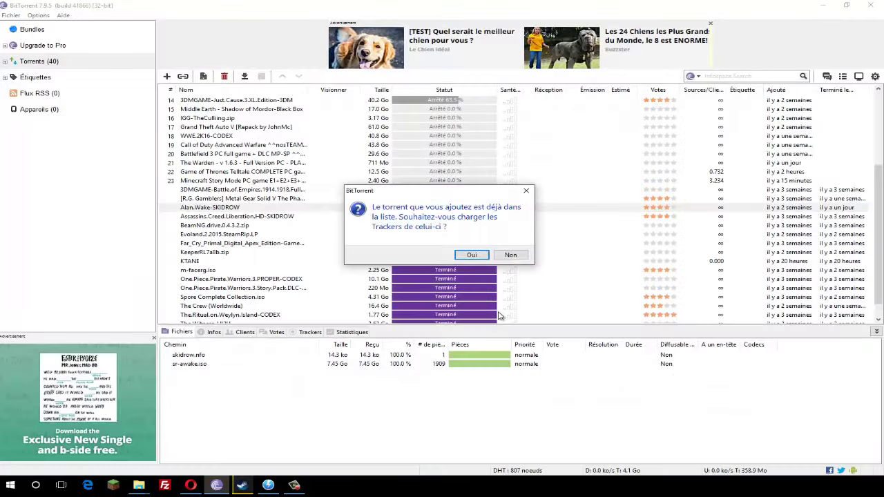
{"action": "left_click", "coordinate": [511, 254]}
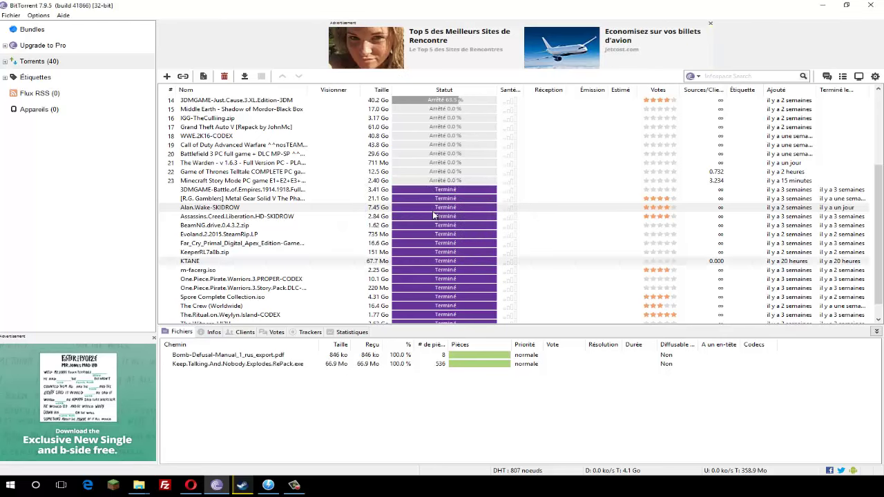
{"action": "left_click", "coordinate": [405, 209]}
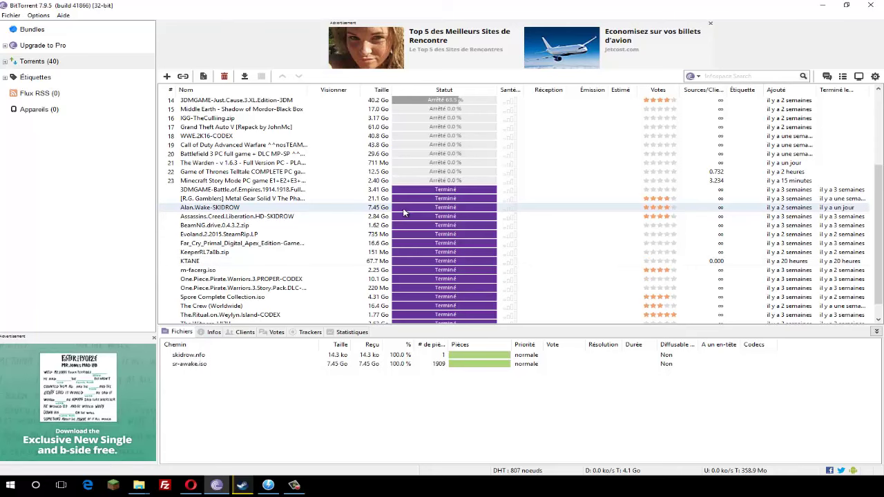
{"action": "double_click", "coordinate": [402, 210]}
{"action": "left_click", "coordinate": [393, 265]}
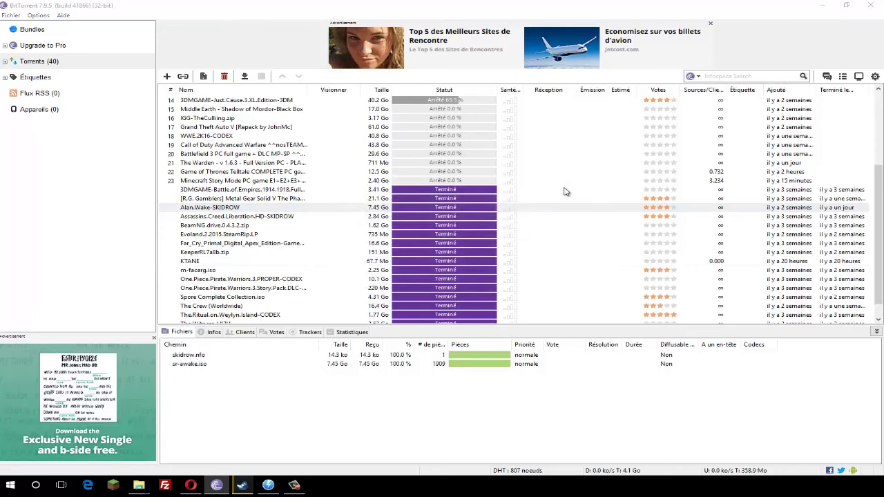
Minimise BitTorrent, locate the sr-awake ISO in the Alan.Wake-SKIDROW download folder, and close that folder window.
{"action": "left_click", "coordinate": [822, 5]}
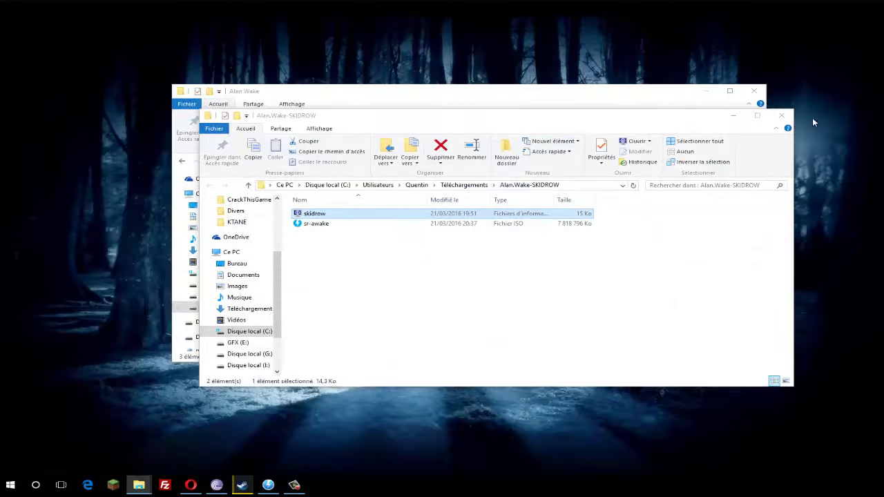
{"action": "left_click_drag", "start_coordinate": [512, 127], "coordinate": [619, 212]}
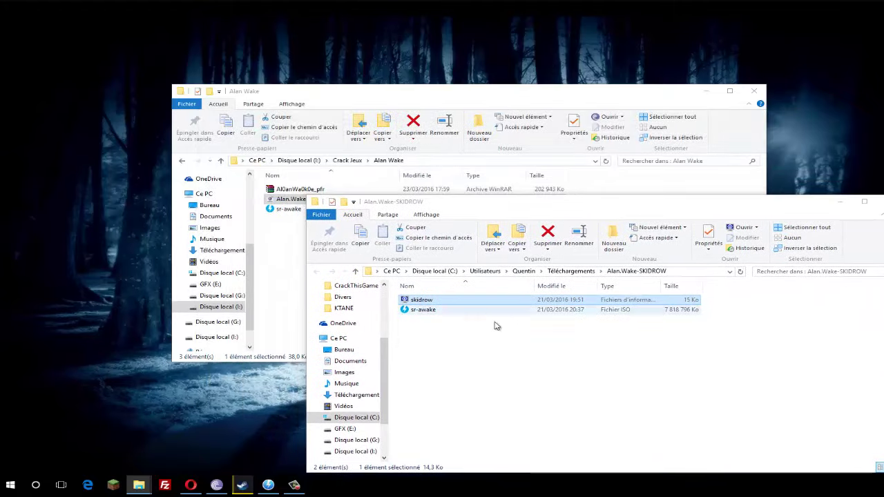
{"action": "left_click", "coordinate": [423, 310]}
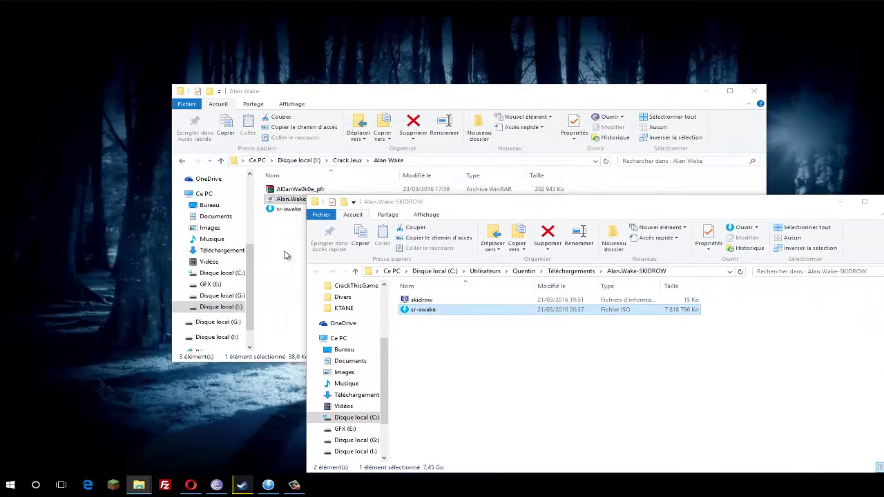
{"action": "left_click_drag", "start_coordinate": [601, 204], "coordinate": [535, 196]}
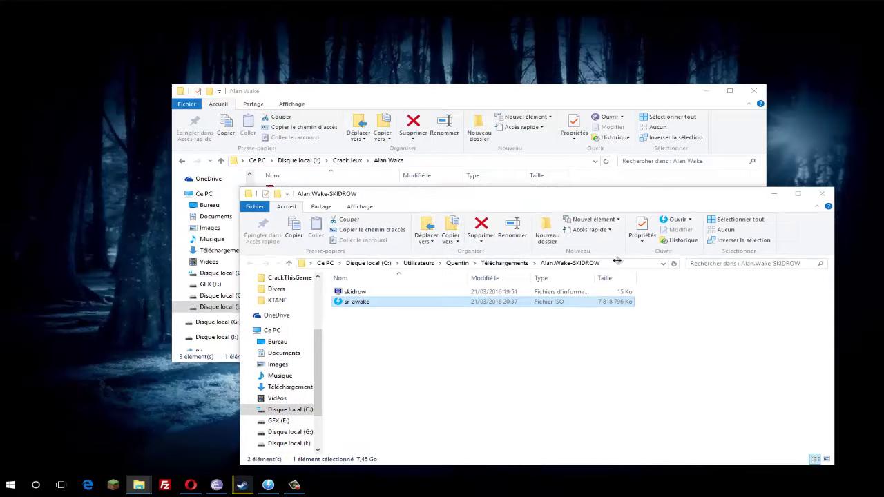
{"action": "left_click", "coordinate": [821, 193]}
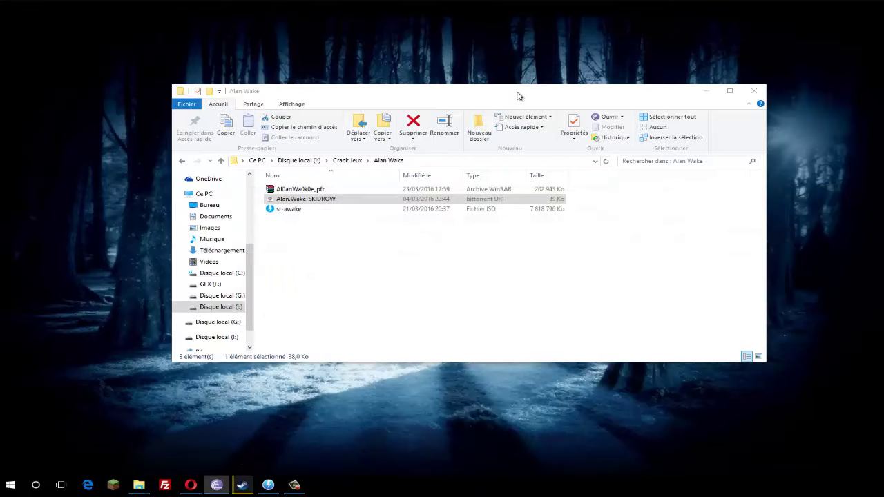
Add the sr-awake ISO from the Alan Wake folder to DAEMON Tools Lite and mount it as a virtual drive.
{"action": "left_click_drag", "start_coordinate": [519, 95], "coordinate": [734, 94]}
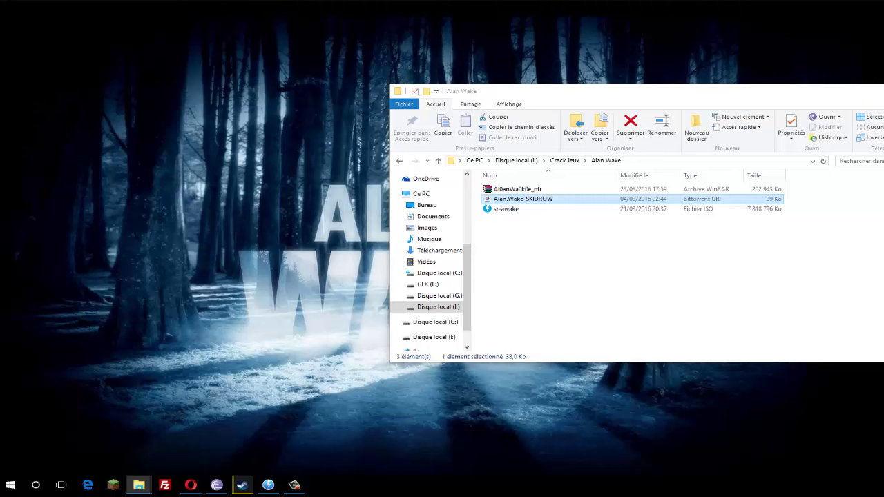
{"action": "left_click_drag", "start_coordinate": [547, 100], "coordinate": [569, 105]}
{"action": "left_click_drag", "start_coordinate": [522, 216], "coordinate": [269, 191]}
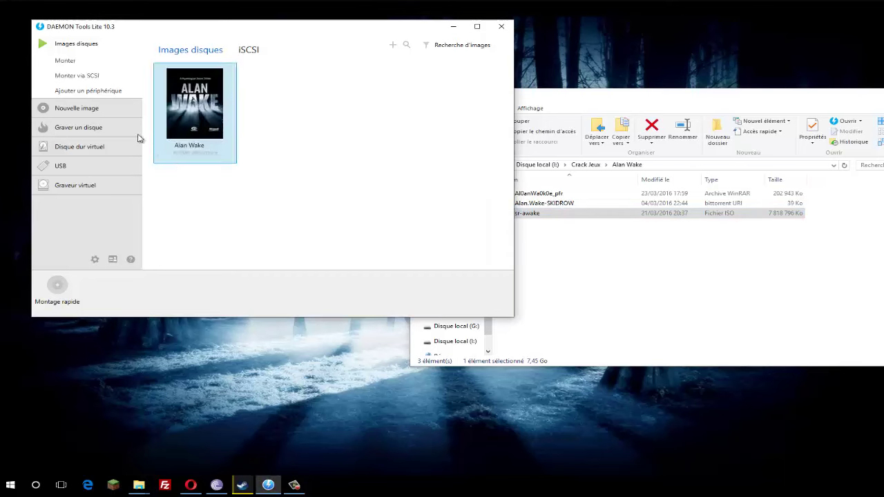
{"action": "left_click", "coordinate": [65, 60]}
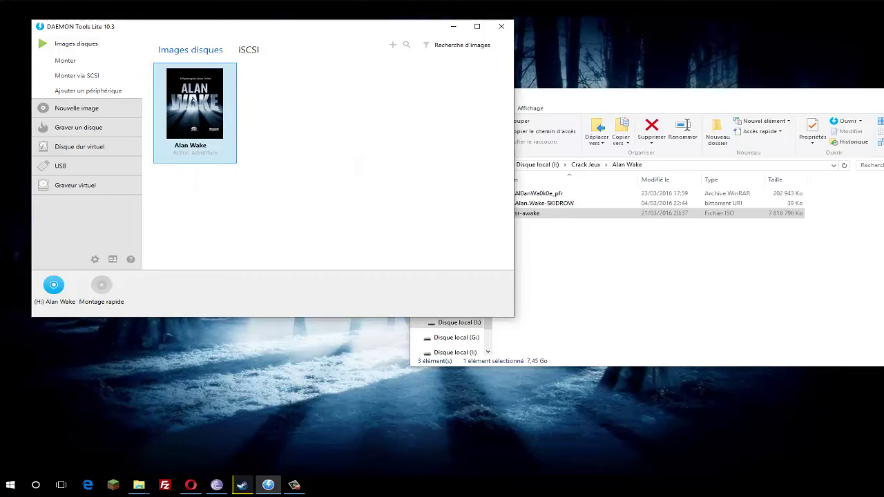
Open the mounted BD-ROM (H:) Alan Wake drive in a new File Explorer window.
{"action": "key", "text": "super+e"}
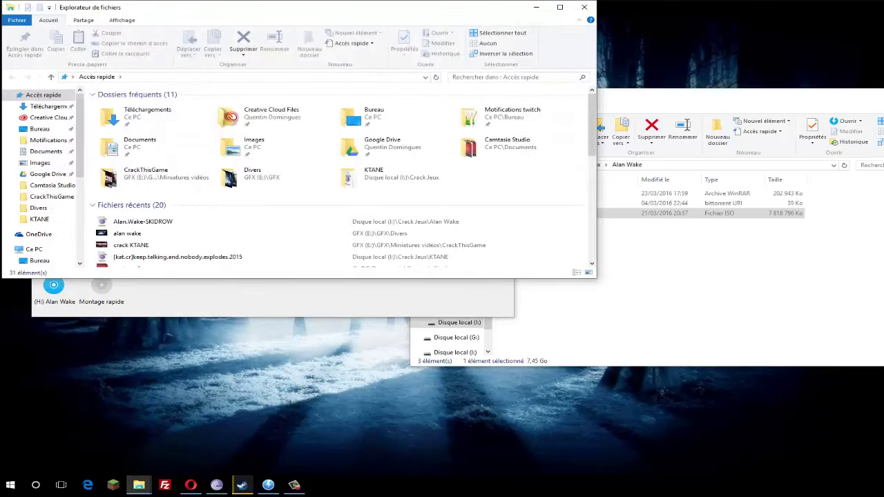
{"action": "left_click", "coordinate": [34, 249]}
{"action": "left_click", "coordinate": [246, 216]}
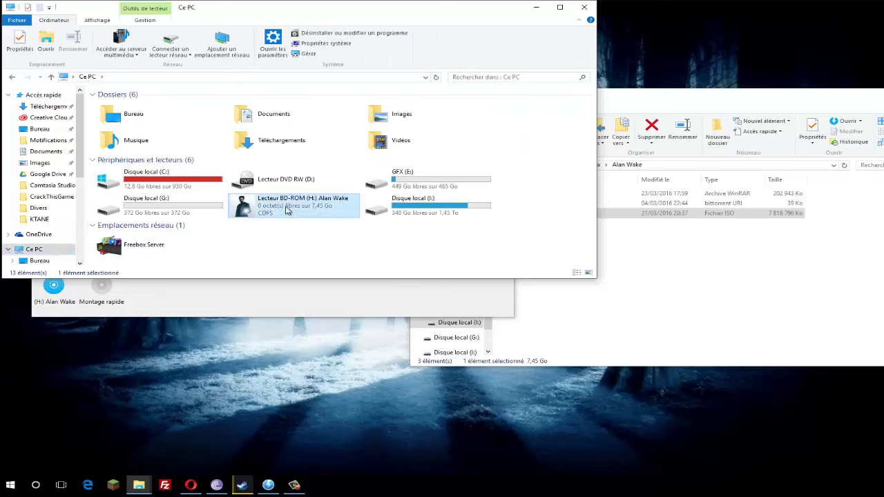
{"action": "right_click", "coordinate": [272, 208]}
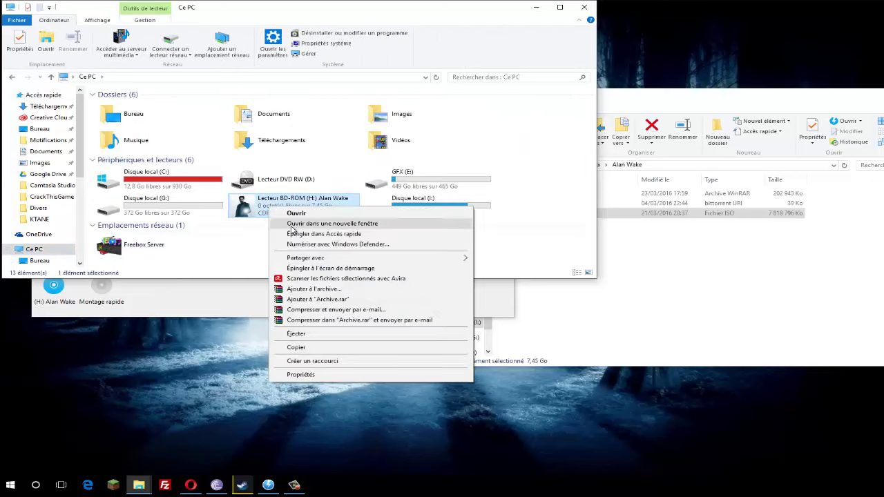
{"action": "left_click", "coordinate": [291, 211]}
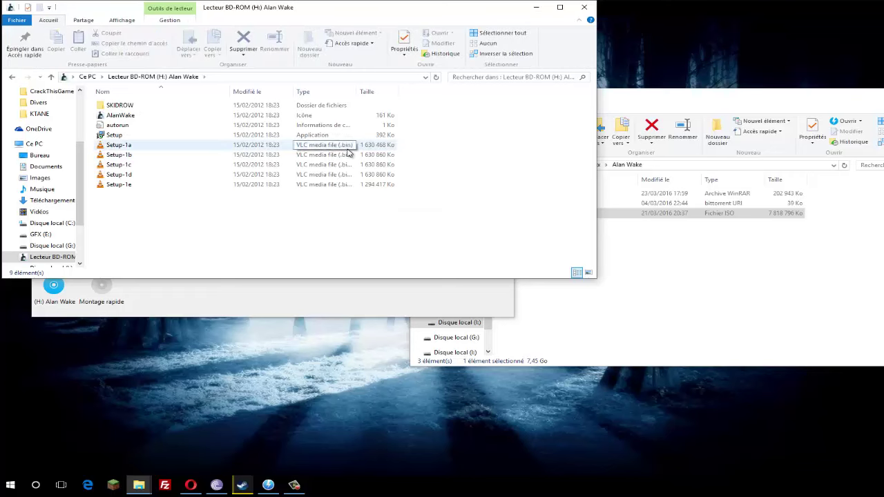
Launch Setup from the mounted disc and set the installation destination to I:\Jeux\Alan Wake.
{"action": "left_click", "coordinate": [103, 136]}
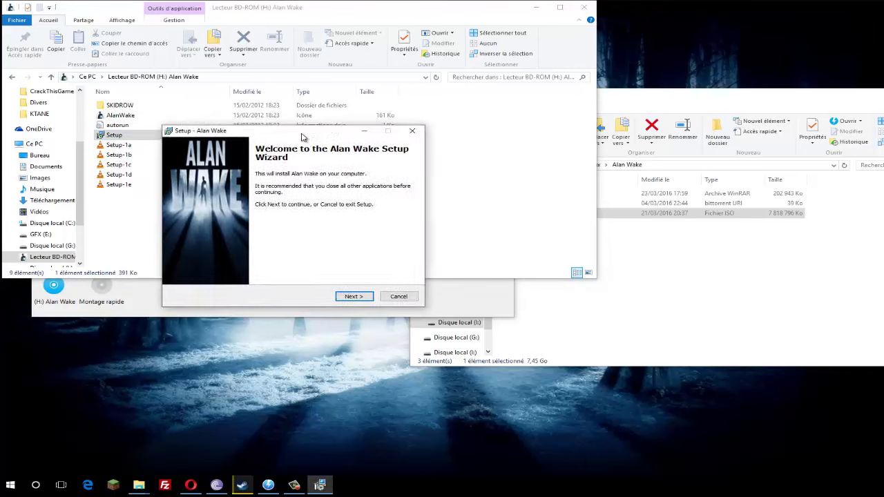
{"action": "left_click", "coordinate": [353, 296]}
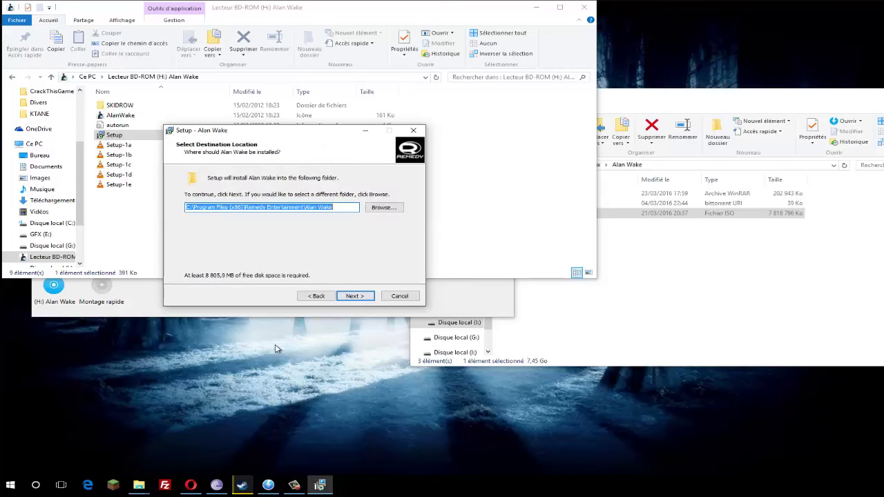
{"action": "left_click", "coordinate": [383, 207]}
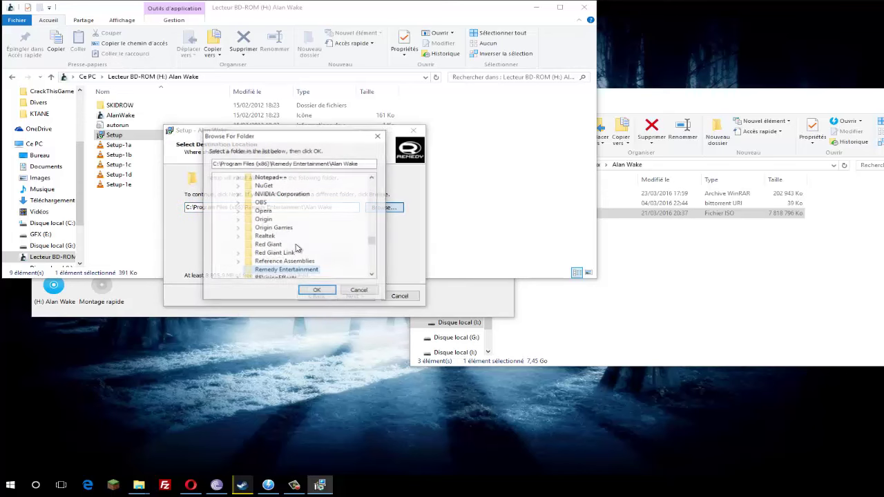
{"action": "left_click_drag", "start_coordinate": [373, 243], "coordinate": [373, 268]}
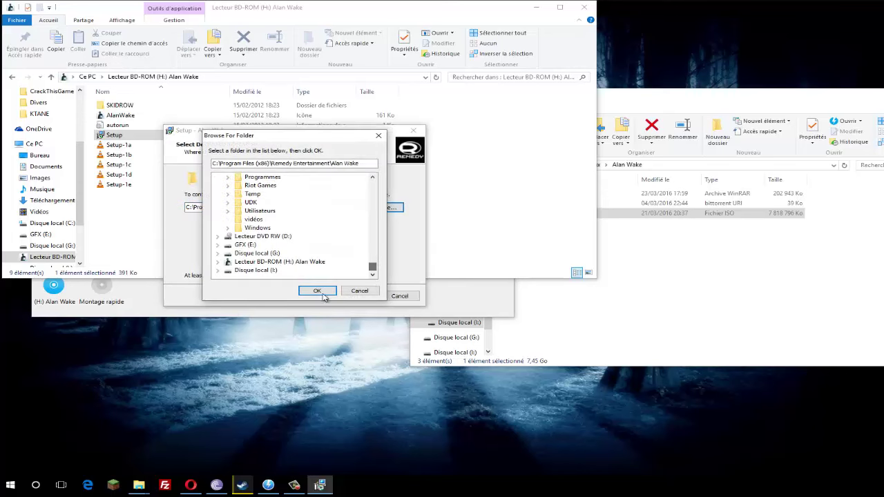
{"action": "left_click", "coordinate": [220, 275]}
{"action": "left_click", "coordinate": [250, 253]}
{"action": "left_click", "coordinate": [318, 290]}
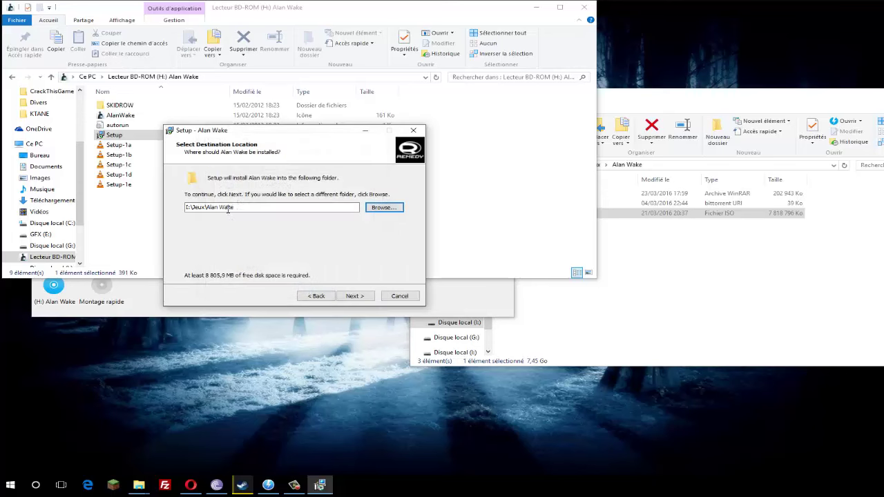
{"action": "left_click", "coordinate": [352, 296]}
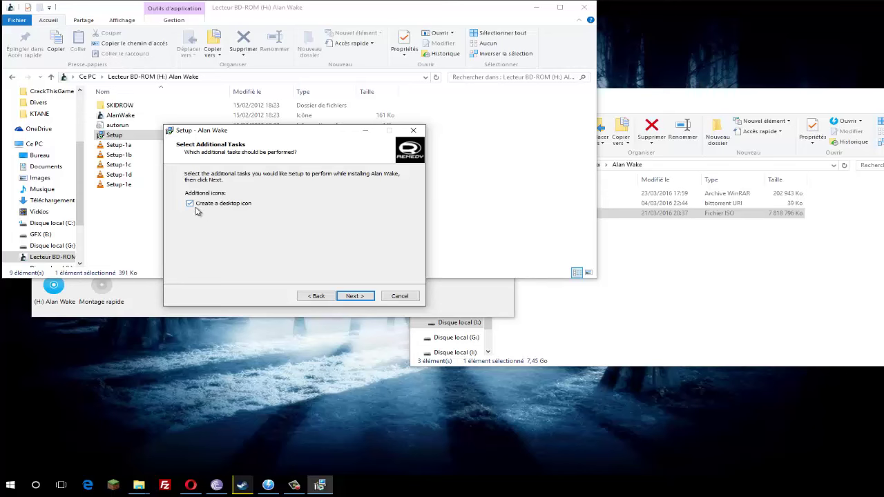
Install Alan Wake and finish the wizard with the Microsoft DirectX and Visual C++ Redistributable options unticked.
{"action": "left_click", "coordinate": [354, 295]}
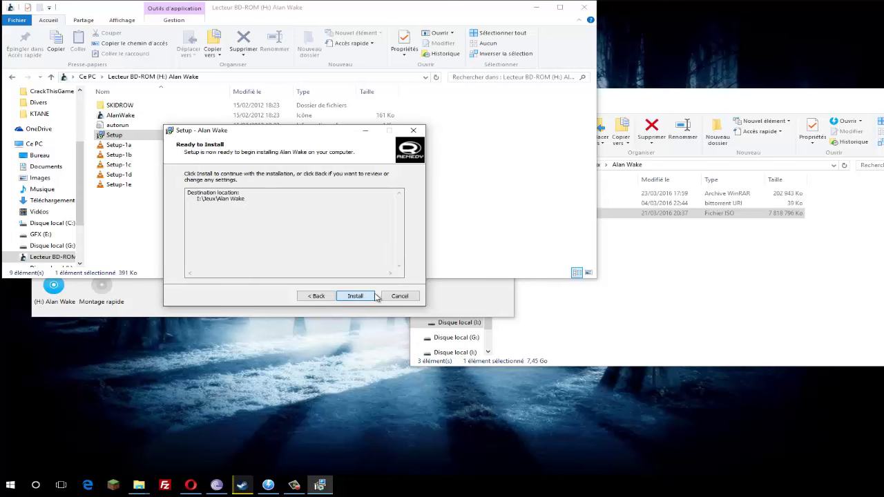
{"action": "left_click_drag", "start_coordinate": [193, 200], "coordinate": [250, 209]}
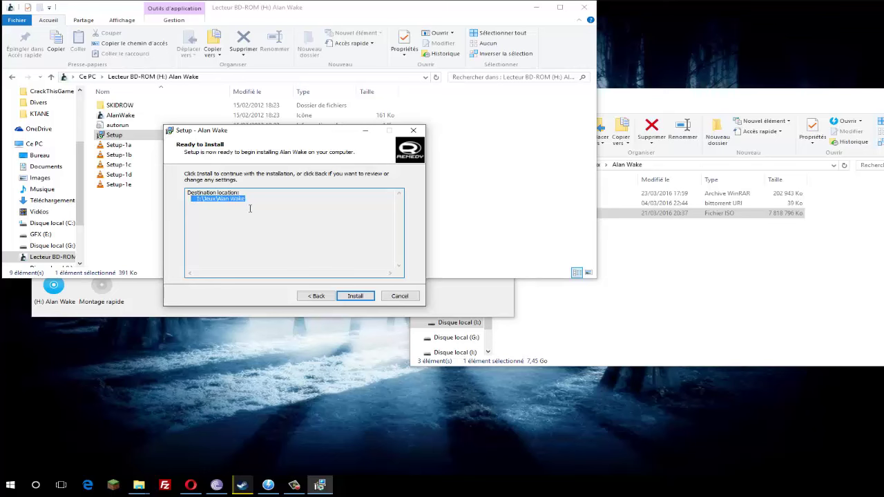
{"action": "left_click", "coordinate": [354, 296]}
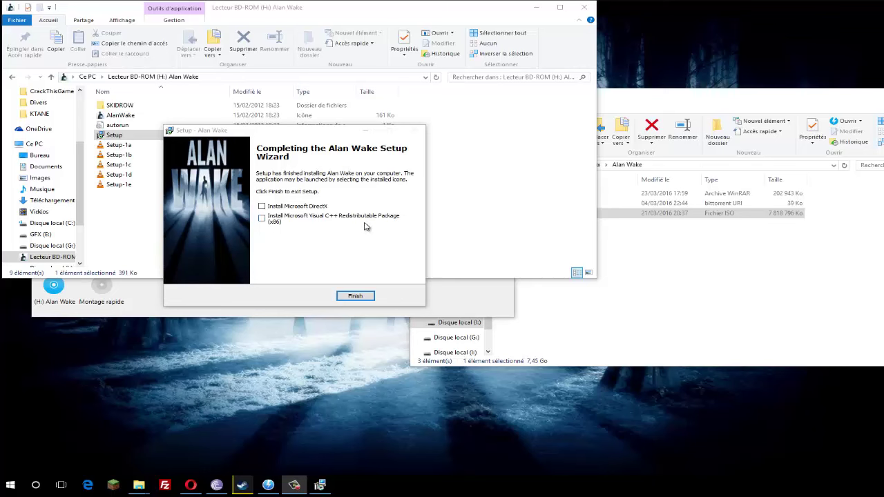
{"action": "left_click", "coordinate": [354, 297]}
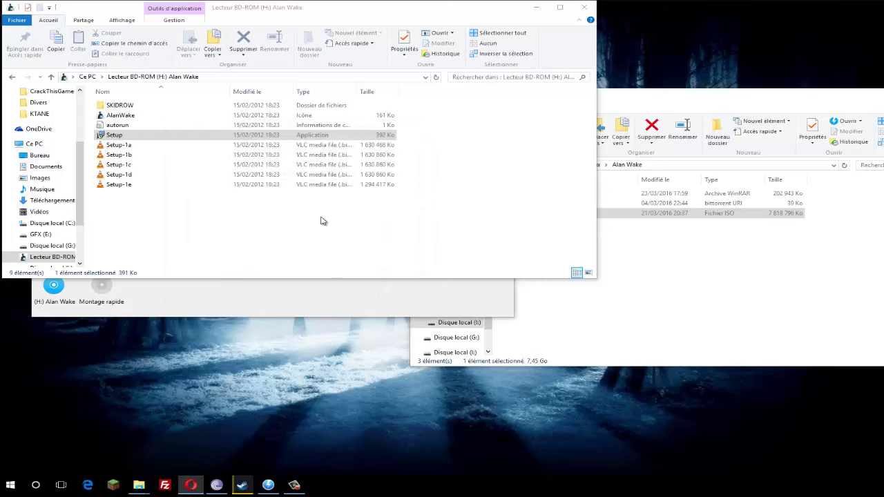
{"action": "left_click", "coordinate": [357, 290]}
Clear away the DAEMON Tools window and the Crack Jeux\Alan Wake folder window, keeping the disc's folder open.
{"action": "left_click", "coordinate": [452, 27]}
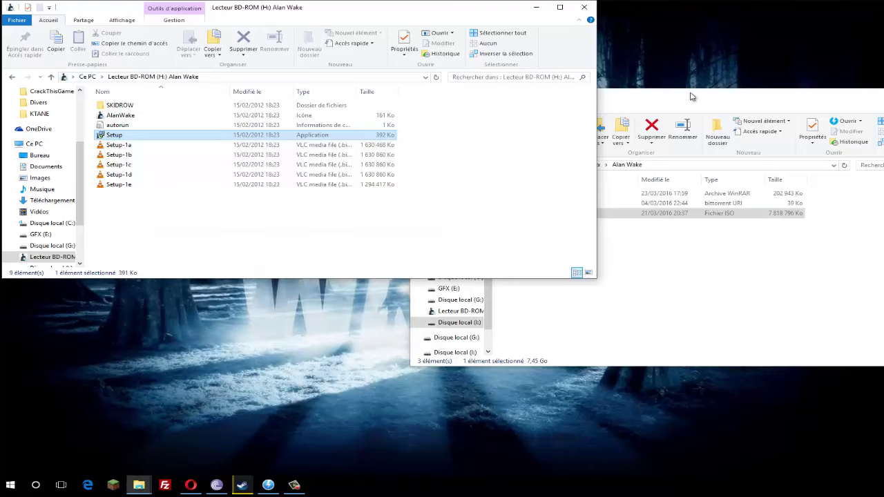
{"action": "left_click_drag", "start_coordinate": [711, 96], "coordinate": [610, 99]}
{"action": "left_click", "coordinate": [838, 99]}
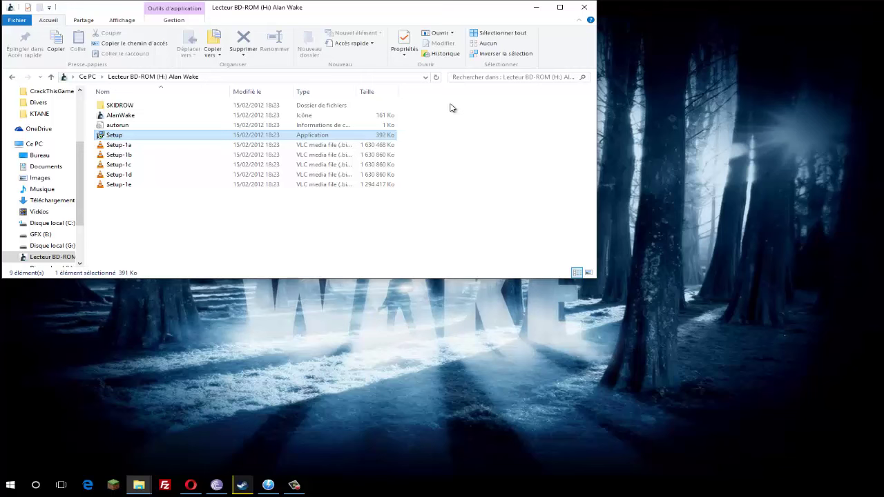
Open the I:\Jeux\Alan Wake installation folder in a new File Explorer window and place it beside the disc's window.
{"action": "key", "text": "super+e"}
{"action": "left_click", "coordinate": [34, 250]}
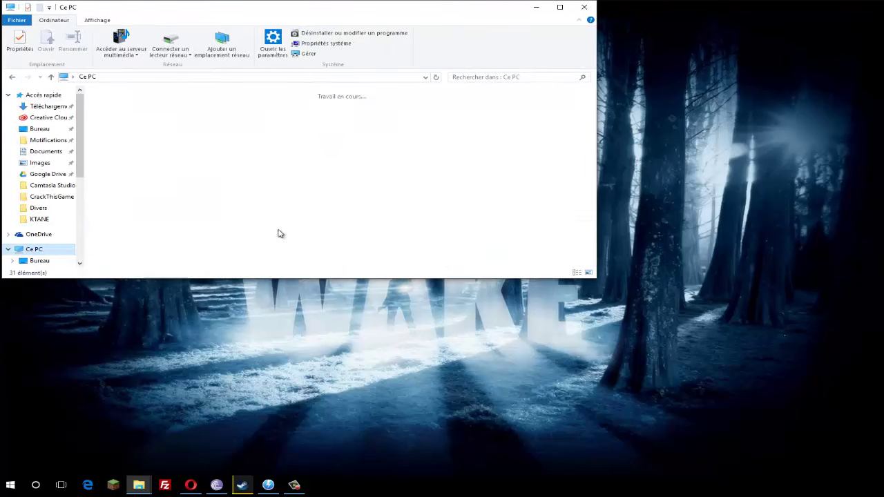
{"action": "double_click", "coordinate": [421, 201]}
{"action": "double_click", "coordinate": [125, 132]}
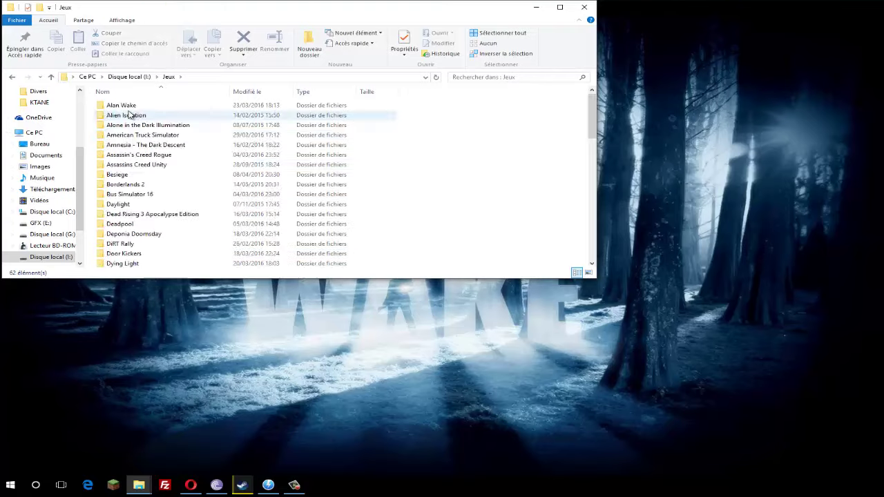
{"action": "double_click", "coordinate": [129, 114]}
{"action": "key", "text": "BackSpace"}
{"action": "double_click", "coordinate": [135, 105]}
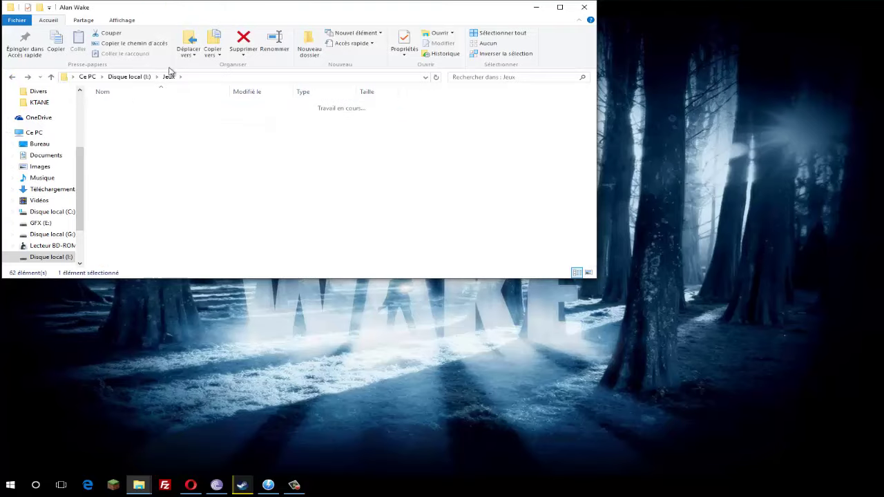
{"action": "left_click_drag", "start_coordinate": [189, 11], "coordinate": [590, 243]}
Copy all four files from the disc's SKIDROW folder into I:\Jeux\Alan Wake, replacing the existing steam_api.dll.
{"action": "left_click", "coordinate": [125, 107]}
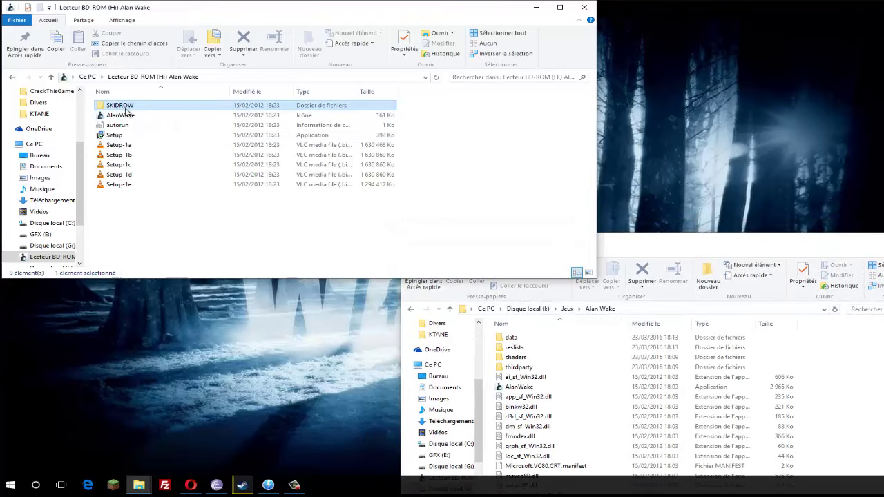
{"action": "double_click", "coordinate": [125, 108]}
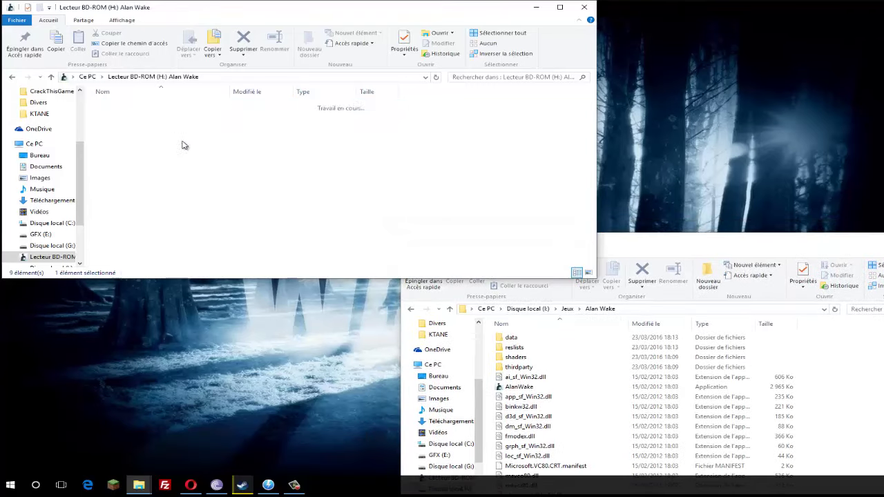
{"action": "left_click", "coordinate": [666, 254]}
{"action": "left_click_drag", "start_coordinate": [661, 241], "coordinate": [570, 118]}
{"action": "left_click_drag", "start_coordinate": [188, 213], "coordinate": [820, 303]}
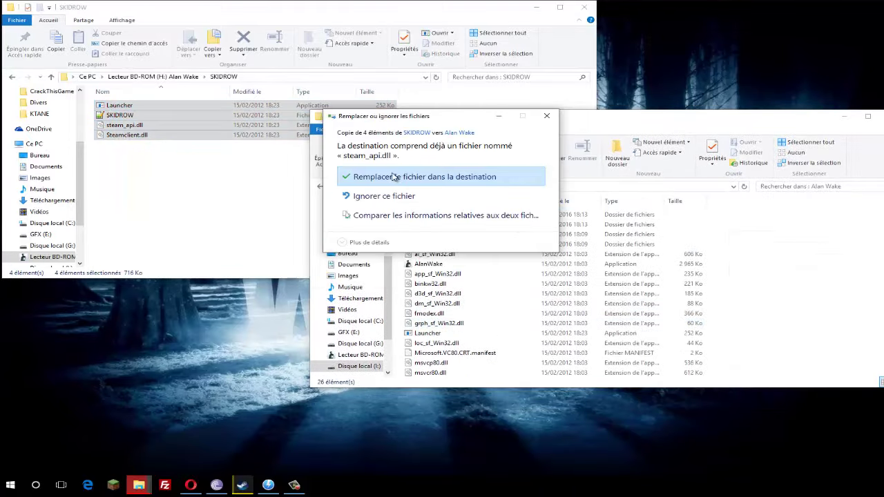
{"action": "left_click", "coordinate": [337, 174]}
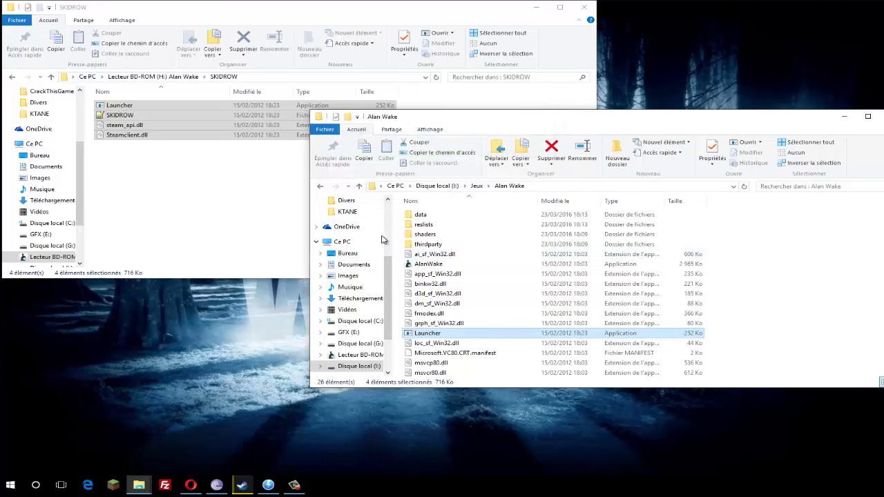
Open SKIDROW.ini from the I:\Jeux\Alan Wake folder, enter a player name between the PlayerName quotes, and close the editor.
{"action": "left_click_drag", "start_coordinate": [568, 129], "coordinate": [427, 117]}
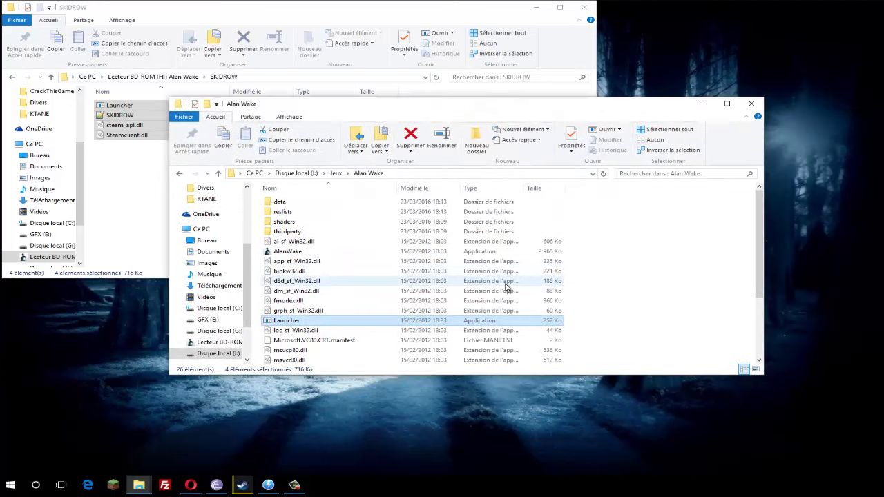
{"action": "left_click", "coordinate": [553, 281]}
{"action": "scroll", "coordinate": [556, 322], "scroll_direction": "down", "scroll_amount": 3}
{"action": "scroll", "coordinate": [558, 314], "scroll_direction": "down", "scroll_amount": 1}
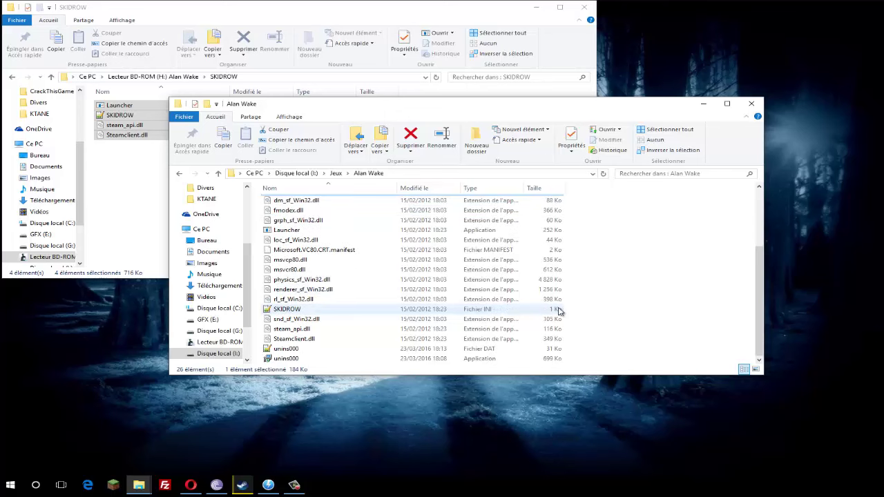
{"action": "double_click", "coordinate": [297, 309]}
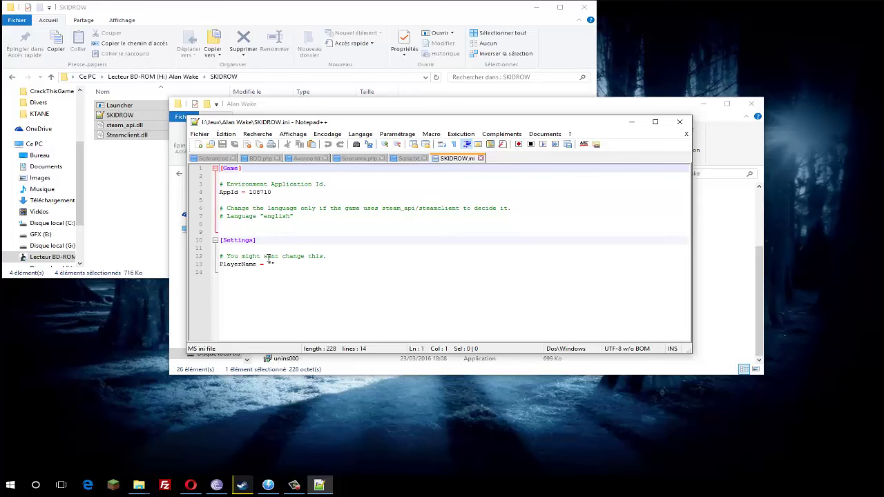
{"action": "left_click", "coordinate": [271, 267]}
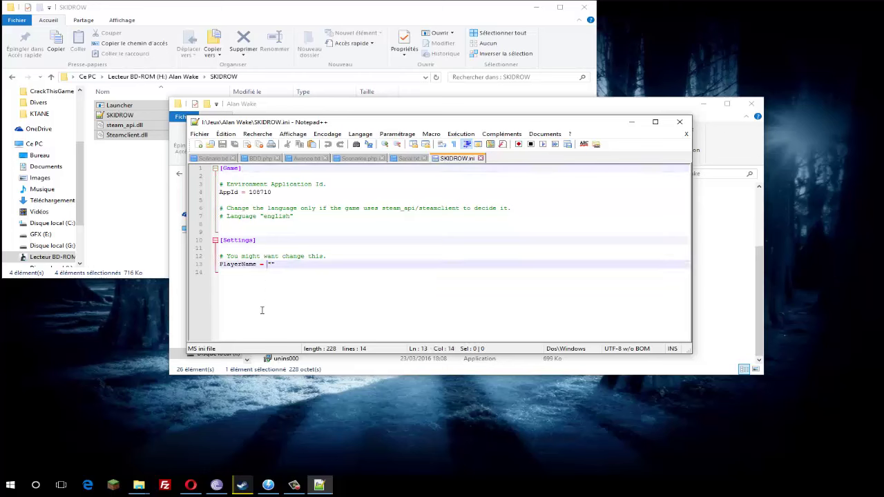
{"action": "left_click", "coordinate": [274, 265]}
{"action": "left_click", "coordinate": [679, 121]}
Close the disc's SKIDROW folder and the FileZilla window, and move the Alan Wake installation folder window aside.
{"action": "scroll", "coordinate": [429, 304], "scroll_direction": "up", "scroll_amount": 3}
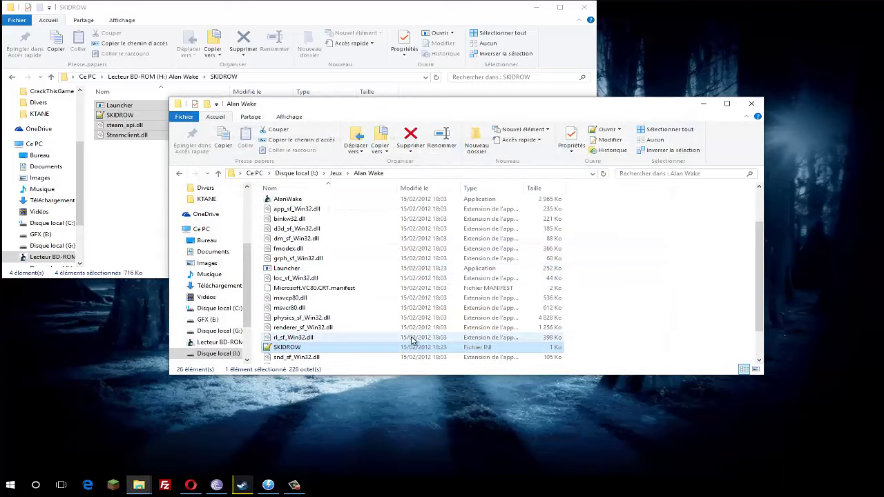
{"action": "left_click_drag", "start_coordinate": [757, 279], "coordinate": [765, 252]}
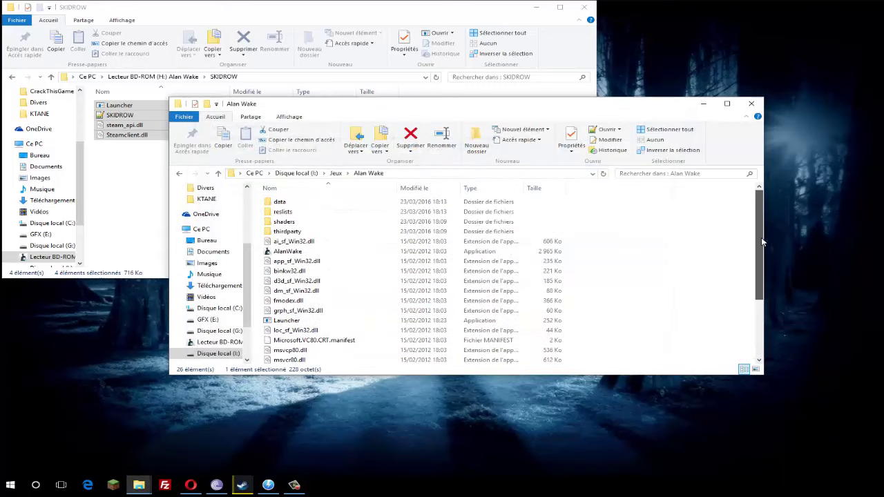
{"action": "left_click", "coordinate": [155, 149]}
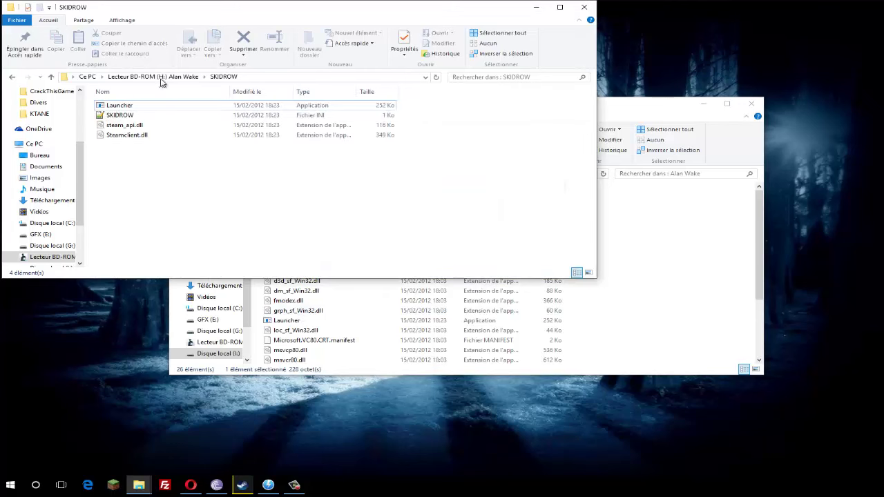
{"action": "left_click", "coordinate": [584, 7]}
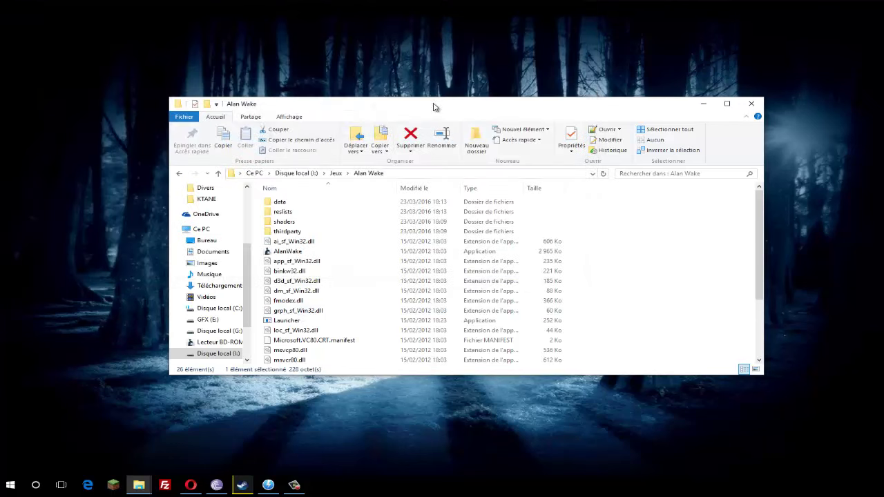
{"action": "left_click_drag", "start_coordinate": [434, 107], "coordinate": [298, 34]}
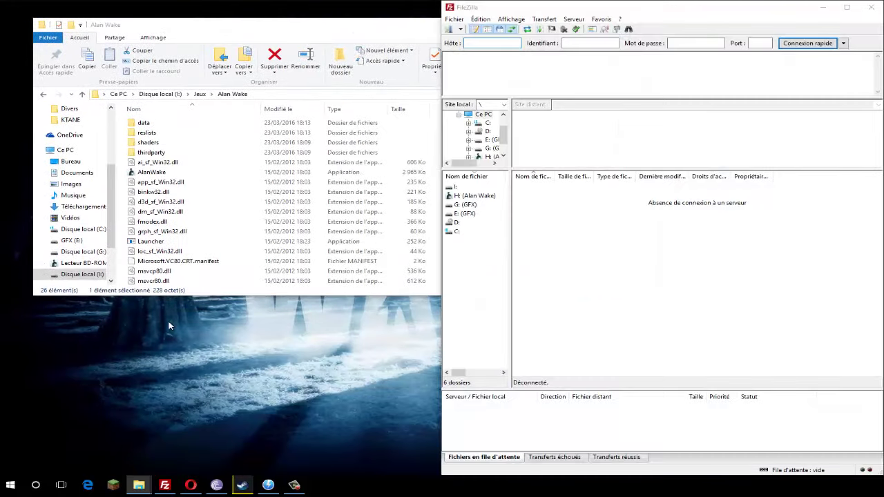
{"action": "key", "text": "alt+F4"}
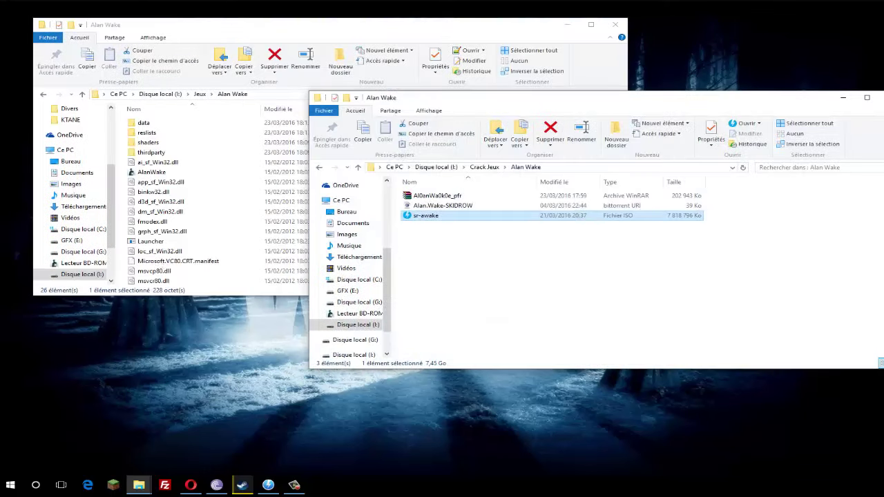
Open the Al0anWa0k0e_pfr archive from Crack Jeux\Alan Wake and run Alan Wake-PatchFR.exe from its inner folder.
{"action": "left_click_drag", "start_coordinate": [488, 103], "coordinate": [552, 103]}
{"action": "double_click", "coordinate": [498, 196]}
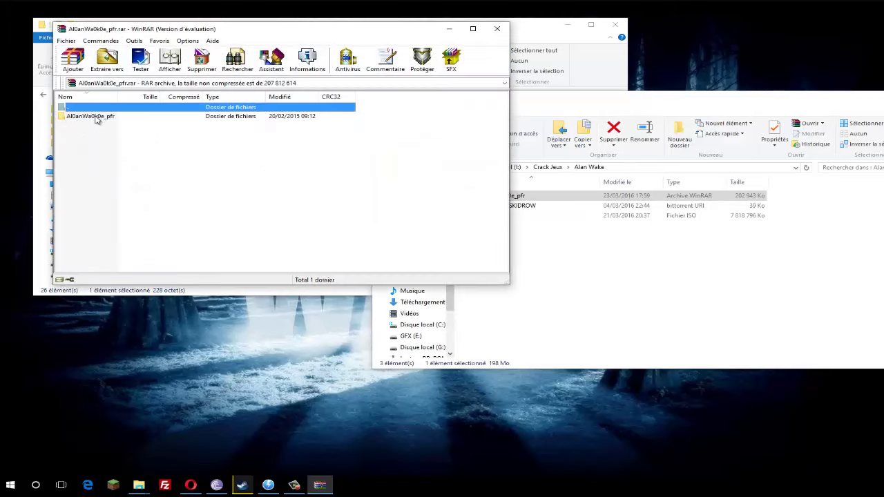
{"action": "double_click", "coordinate": [97, 117]}
{"action": "key", "text": "Escape"}
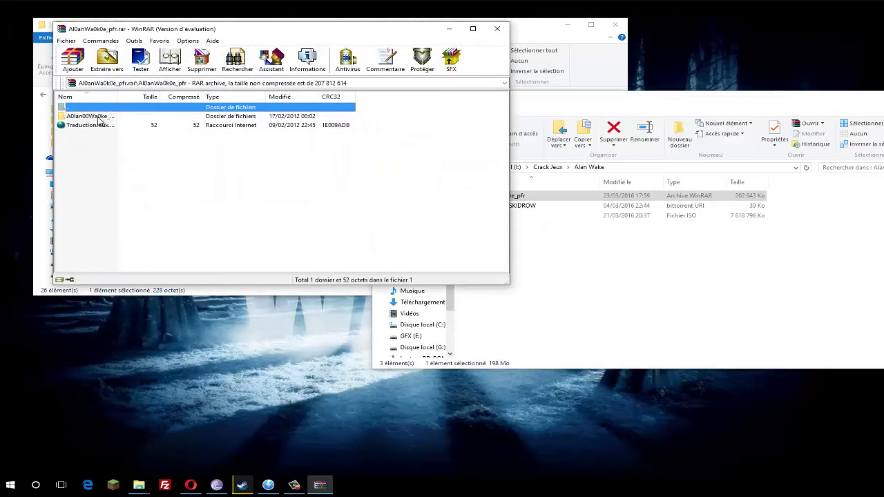
{"action": "double_click", "coordinate": [97, 117]}
{"action": "double_click", "coordinate": [81, 125]}
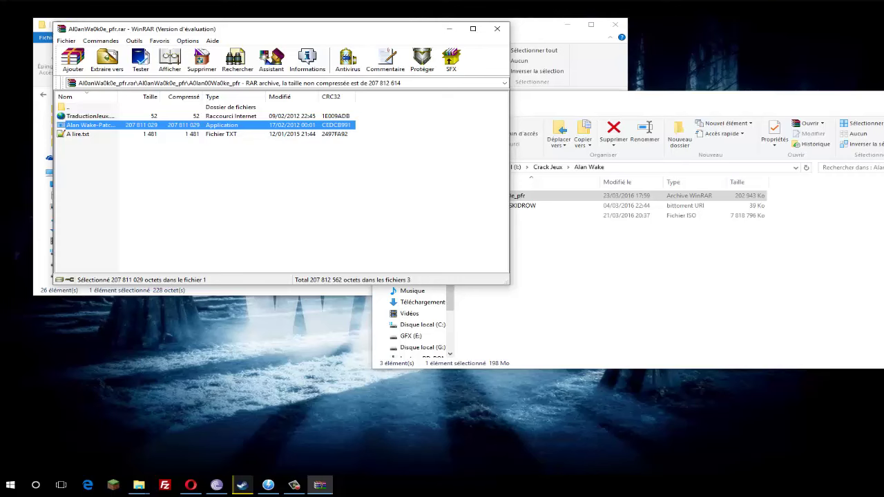
Clear away the WinRAR and Crack Jeux\Alan Wake windows, keeping the installation folder on screen.
{"action": "left_click", "coordinate": [449, 28]}
{"action": "left_click_drag", "start_coordinate": [848, 111], "coordinate": [817, 92]}
{"action": "left_click", "coordinate": [817, 93]}
Install Alan Wake Patch FR into I:\Jeux\Alan Wake, quit the installer, and decline updating Alan Wake-PatchFR.exe in the archive.
{"action": "left_click_drag", "start_coordinate": [373, 215], "coordinate": [463, 171]}
{"action": "left_click", "coordinate": [512, 327]}
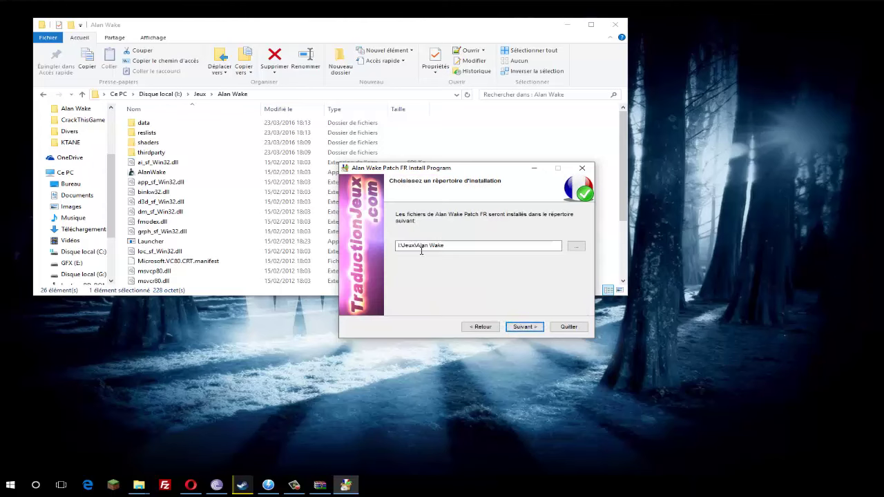
{"action": "left_click", "coordinate": [527, 326]}
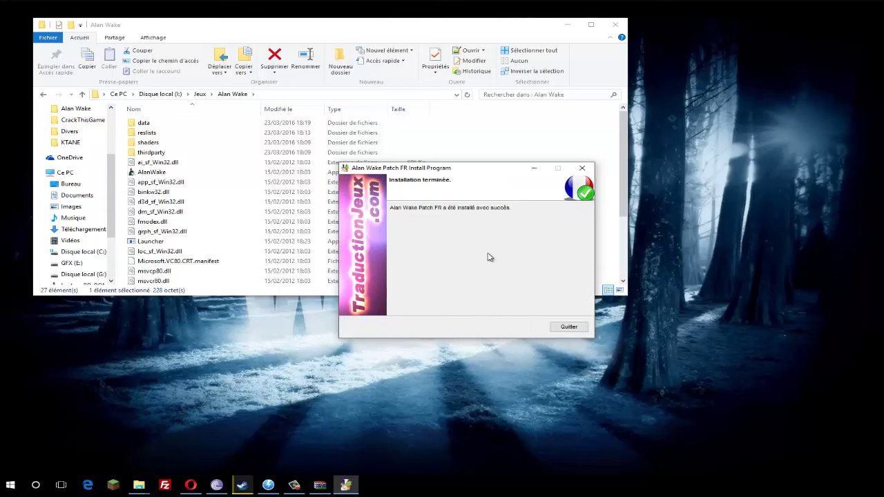
{"action": "left_click", "coordinate": [553, 333]}
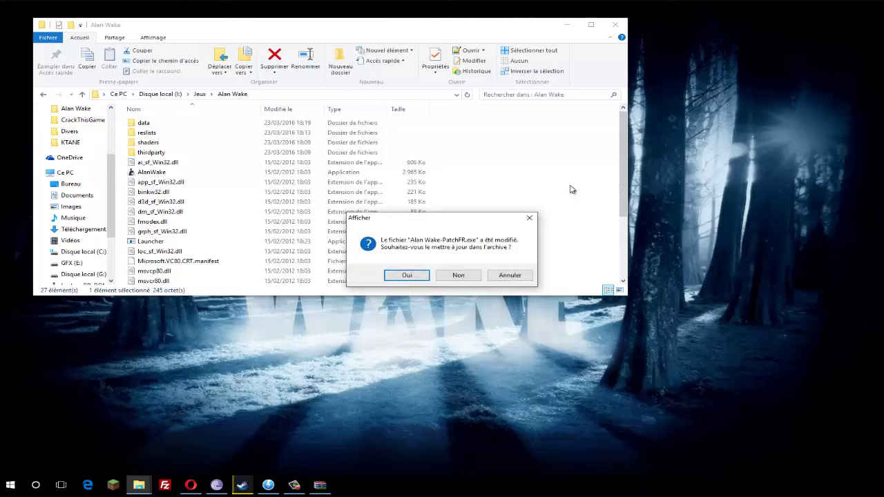
{"action": "left_click", "coordinate": [454, 274]}
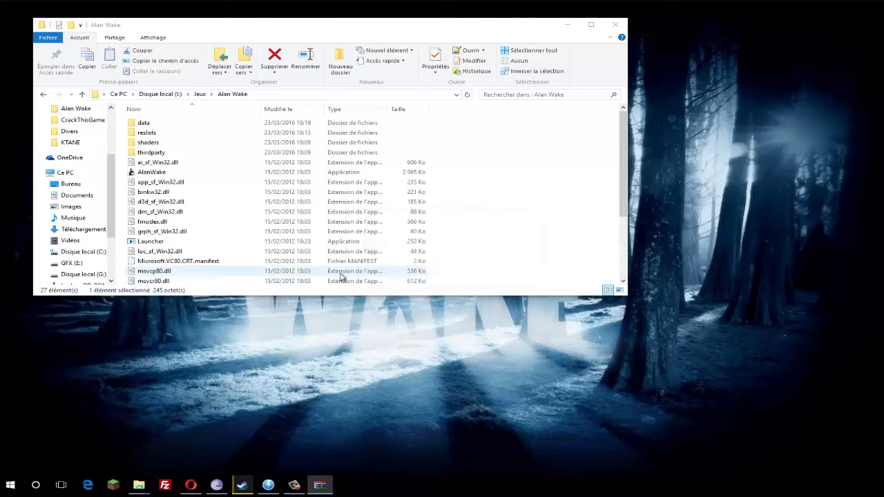
Locate the AlanWake and Launcher applications in the I:\Jeux\Alan Wake folder without renaming or launching them.
{"action": "scroll", "coordinate": [391, 221], "scroll_direction": "down", "scroll_amount": 3}
{"action": "scroll", "coordinate": [394, 221], "scroll_direction": "up", "scroll_amount": 3}
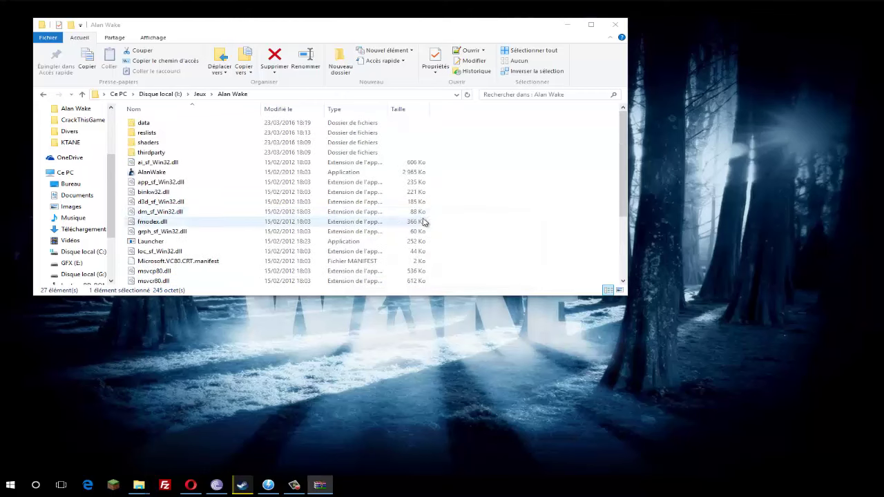
{"action": "left_click", "coordinate": [346, 173]}
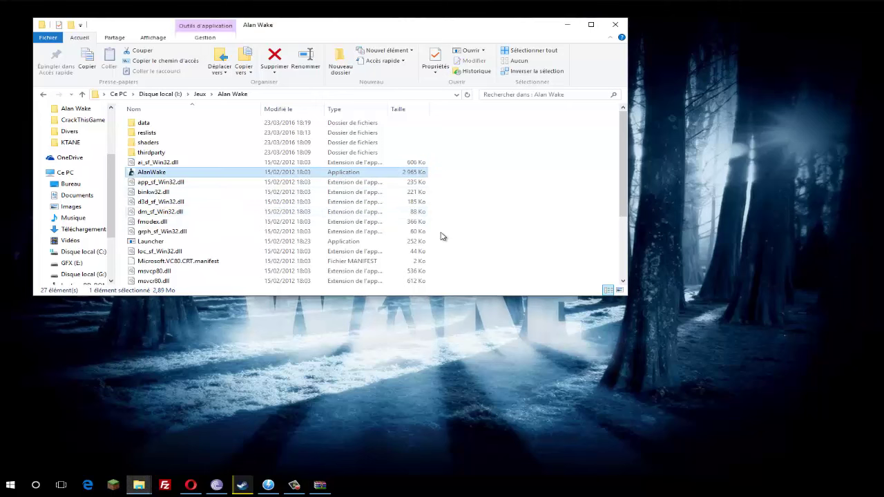
{"action": "scroll", "coordinate": [435, 235], "scroll_direction": "down", "scroll_amount": 1}
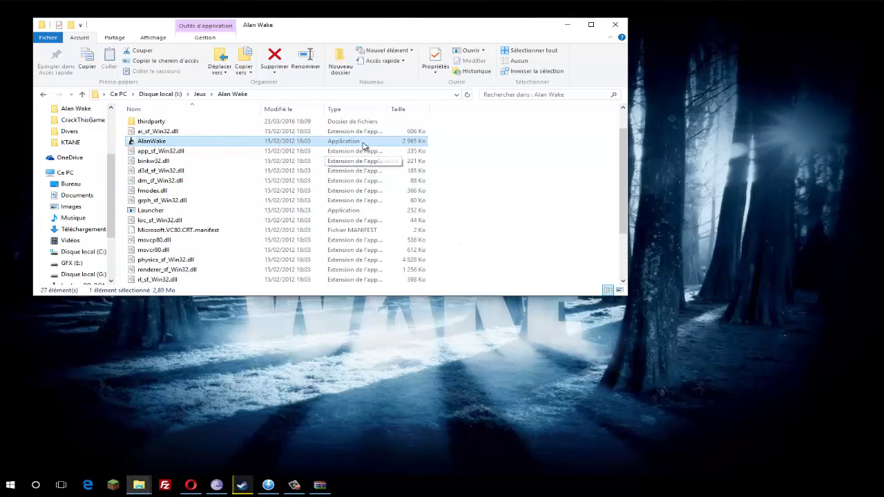
{"action": "left_click", "coordinate": [152, 139]}
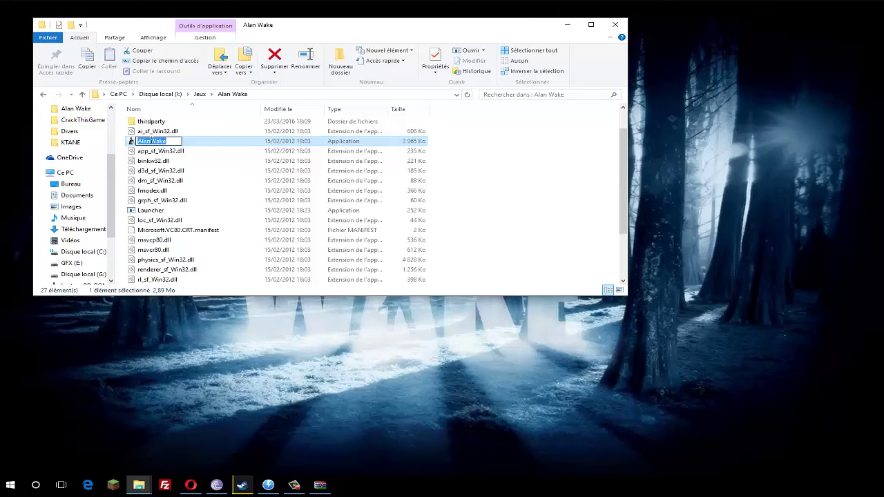
{"action": "left_click", "coordinate": [150, 211]}
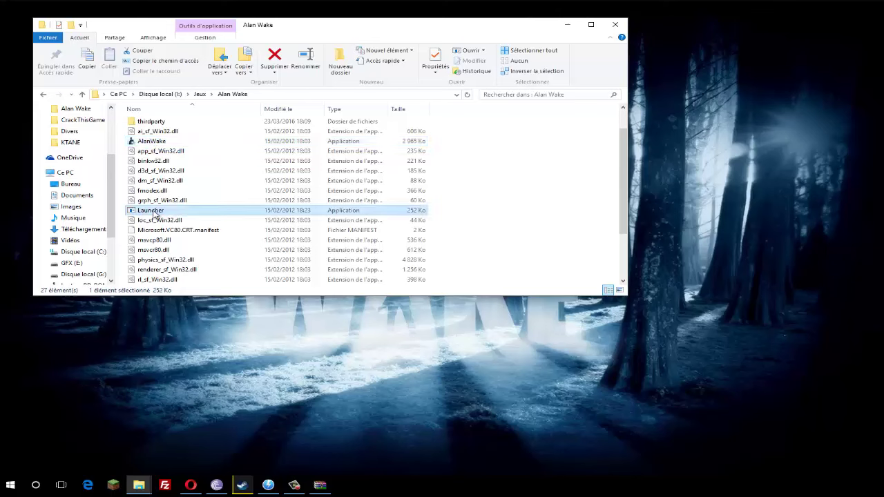
{"action": "left_click", "coordinate": [151, 142]}
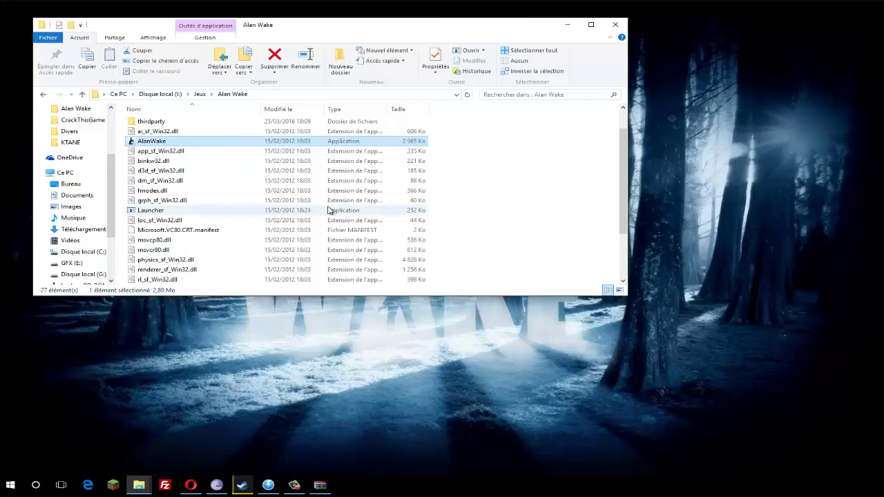
{"action": "left_click", "coordinate": [517, 170]}
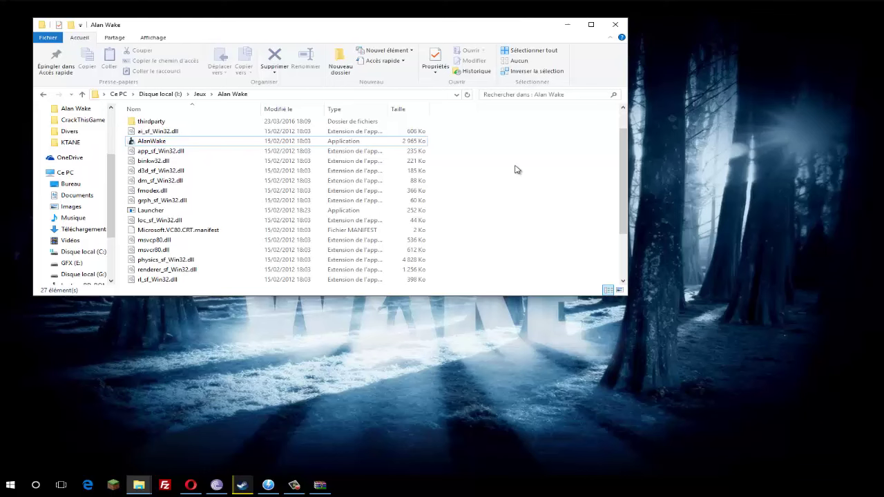